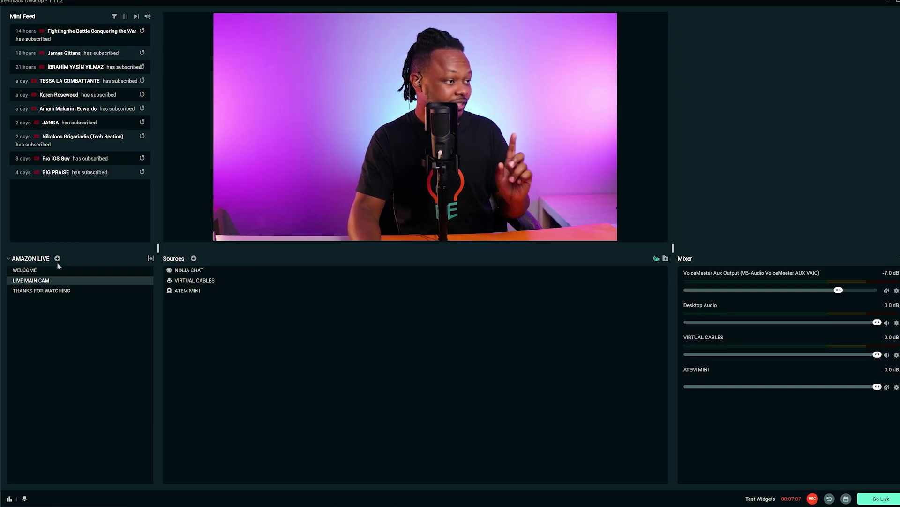
# Create a new scene named SOLO in the AMAZON LIVE collection.
pyautogui.click(57, 259)
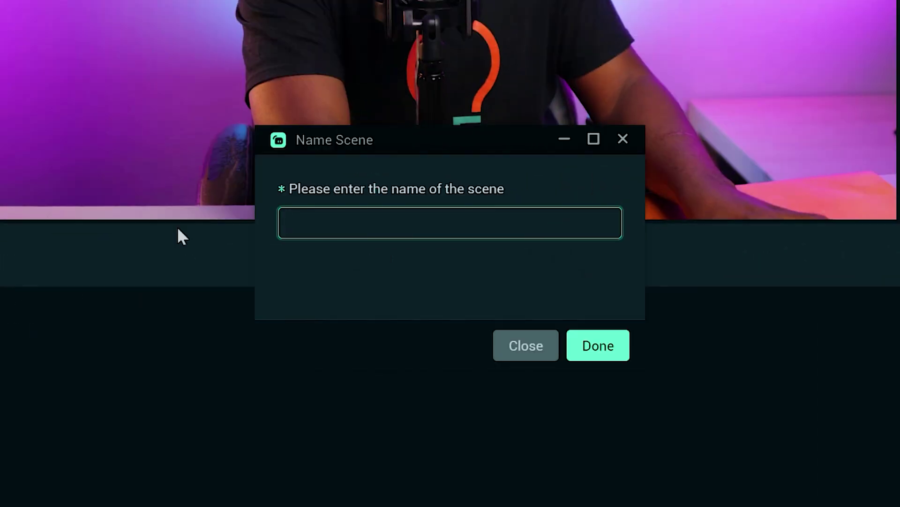
pyautogui.write('SOLO')
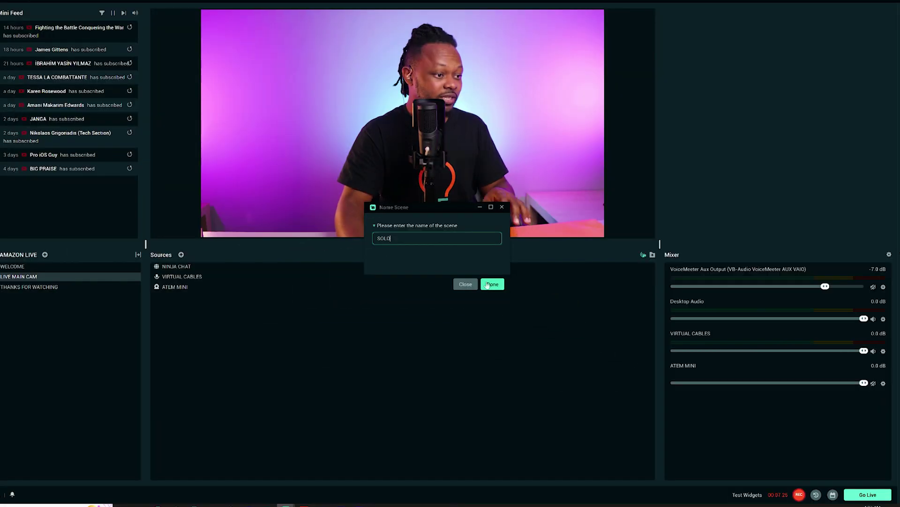
pyautogui.click(598, 345)
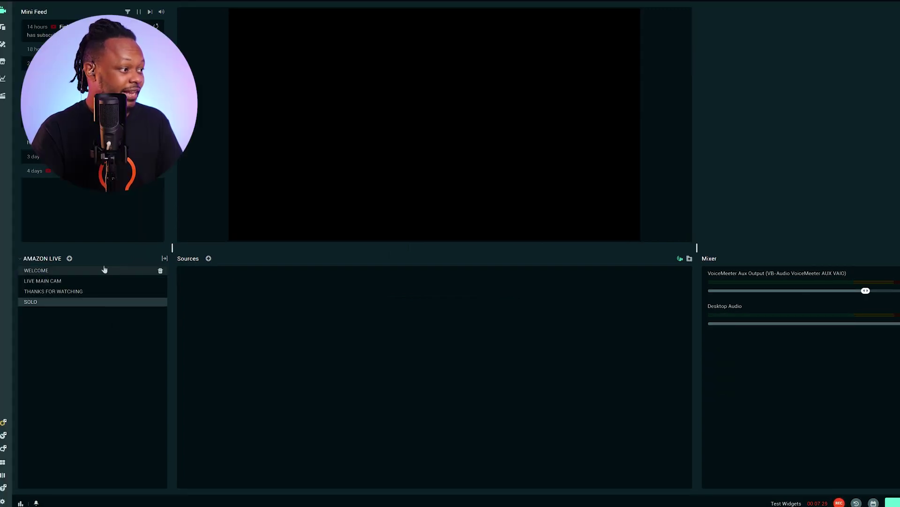
# Create a second scene named DUAL GUEST, then select LIVE MAIN CAM.
pyautogui.click(69, 259)
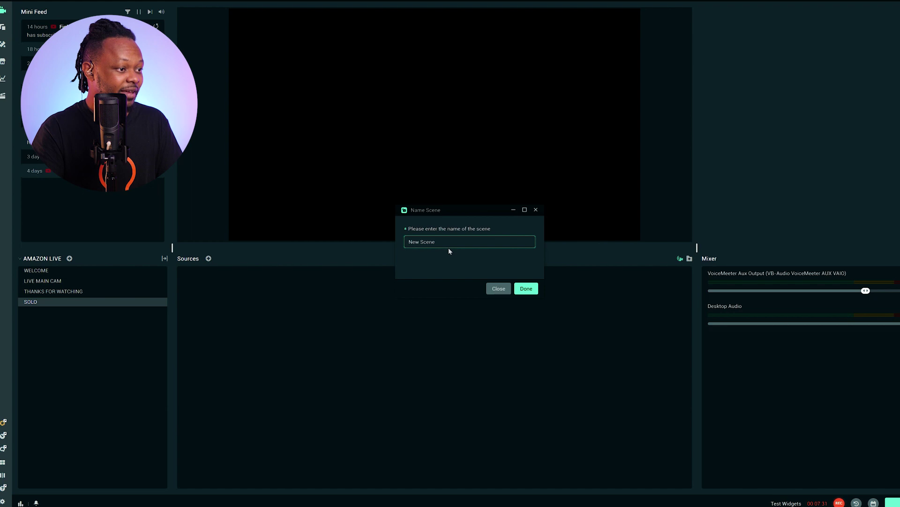
pyautogui.moveTo(449, 247); pyautogui.dragTo(367, 243)
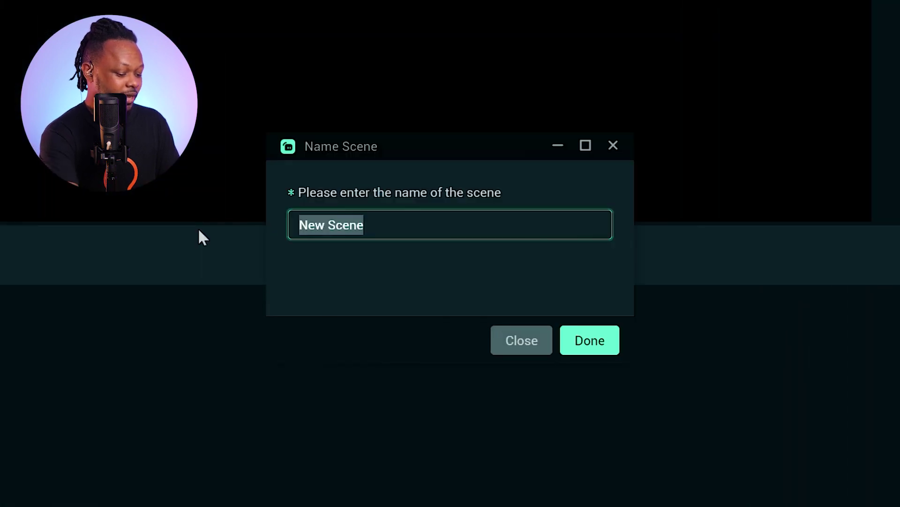
pyautogui.write('DUAL')
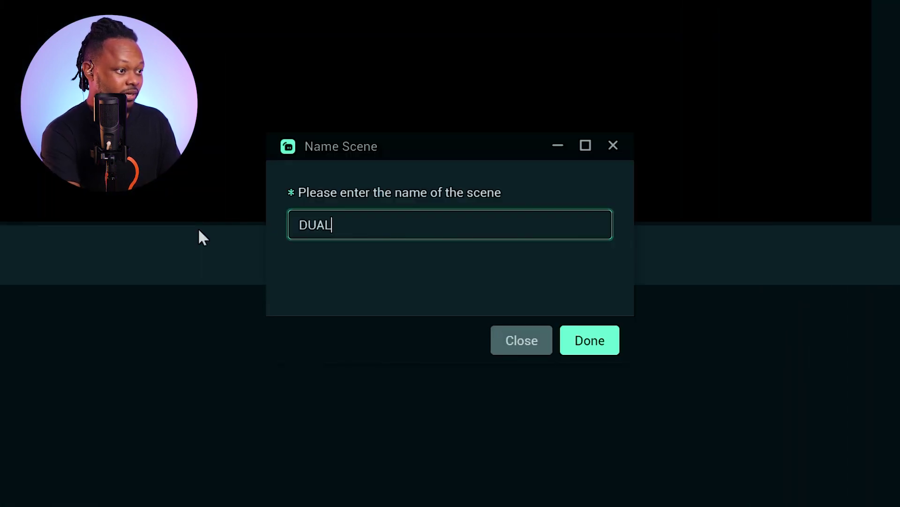
pyautogui.write(' GUEST')
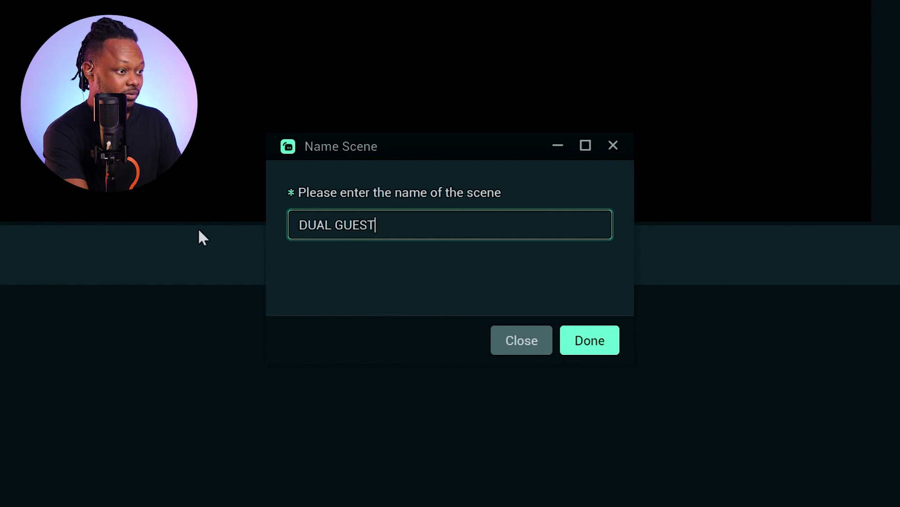
pyautogui.click(584, 336)
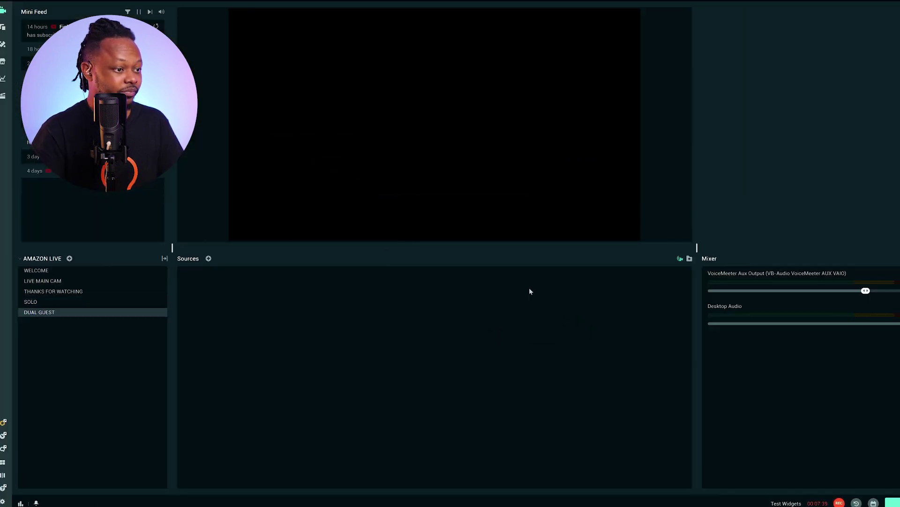
pyautogui.click(128, 285)
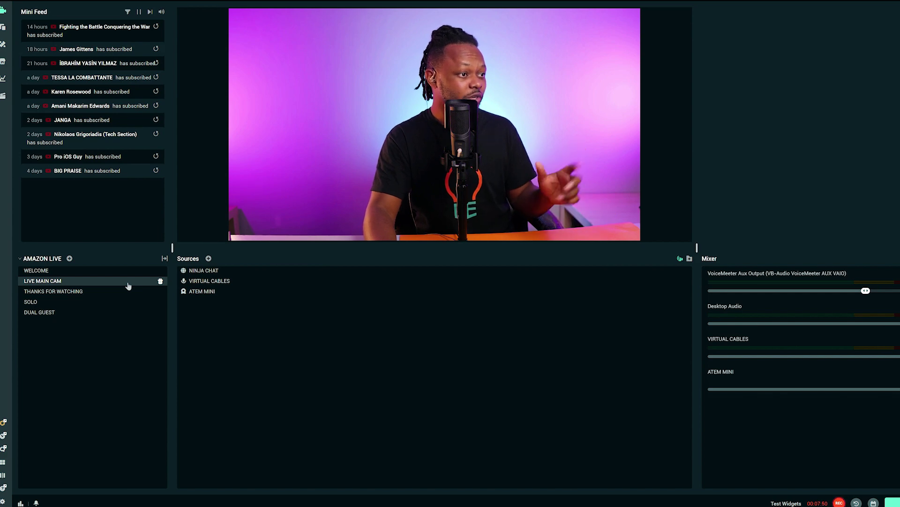
# Switch through the SOLO and DUAL GUEST scenes, ending on the empty SOLO scene.
pyautogui.click(89, 302)
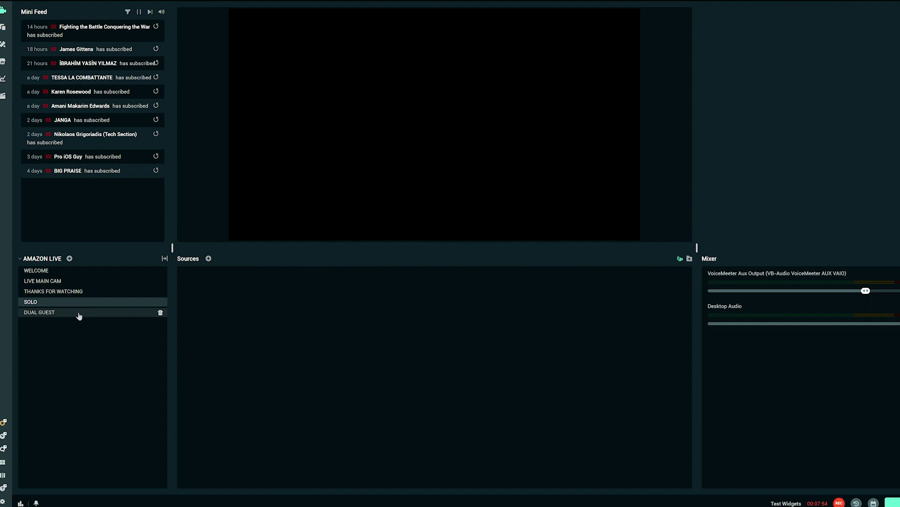
pyautogui.click(78, 314)
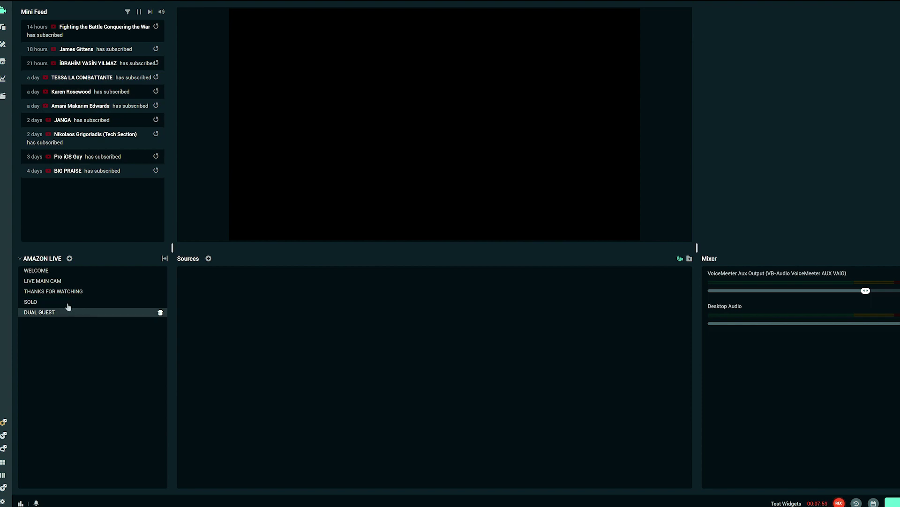
pyautogui.click(68, 305)
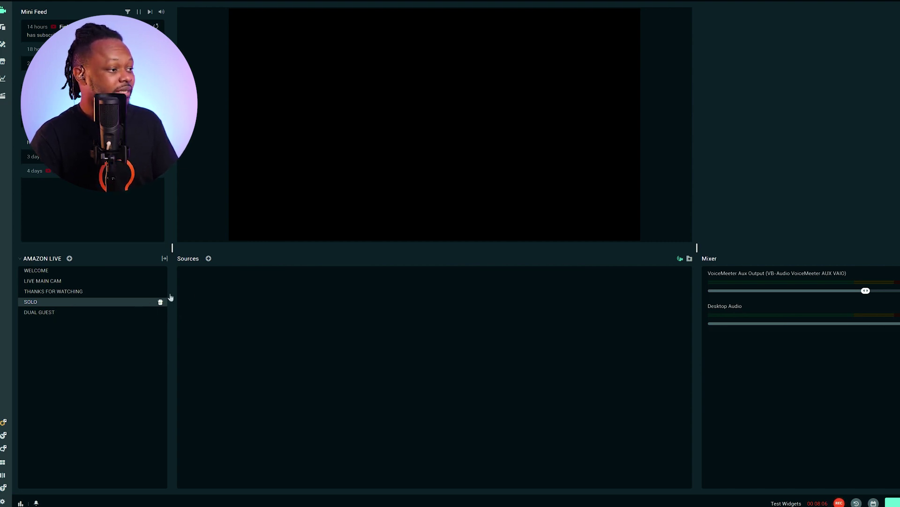
pyautogui.click(209, 258)
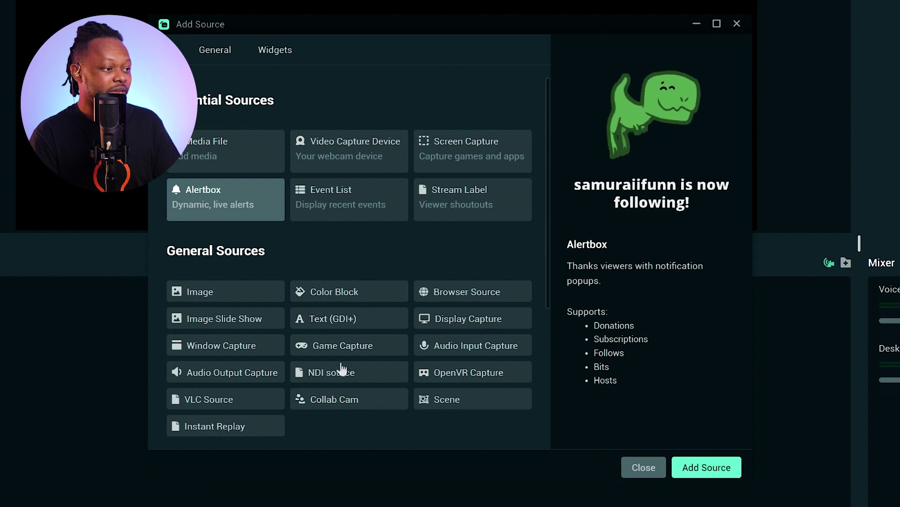
# Choose Collab Cam under General Sources as the new source for SOLO.
pyautogui.click(359, 407)
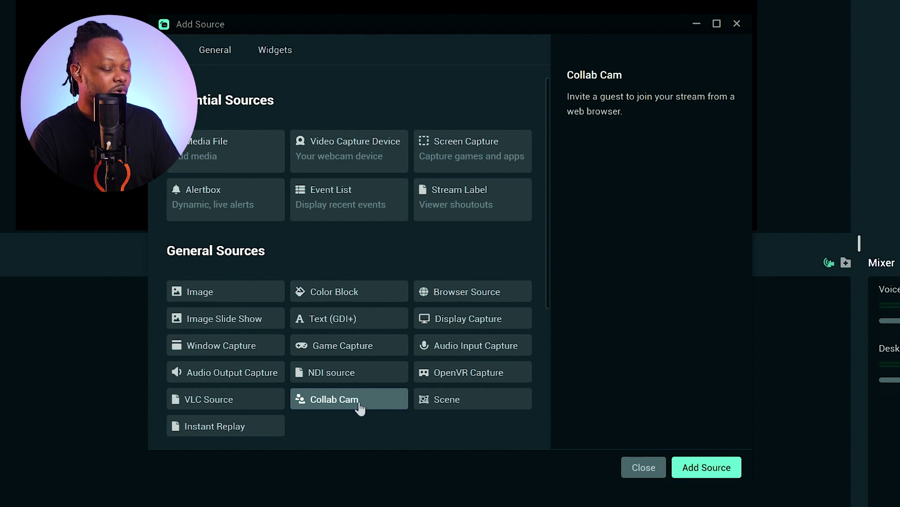
pyautogui.click(686, 469)
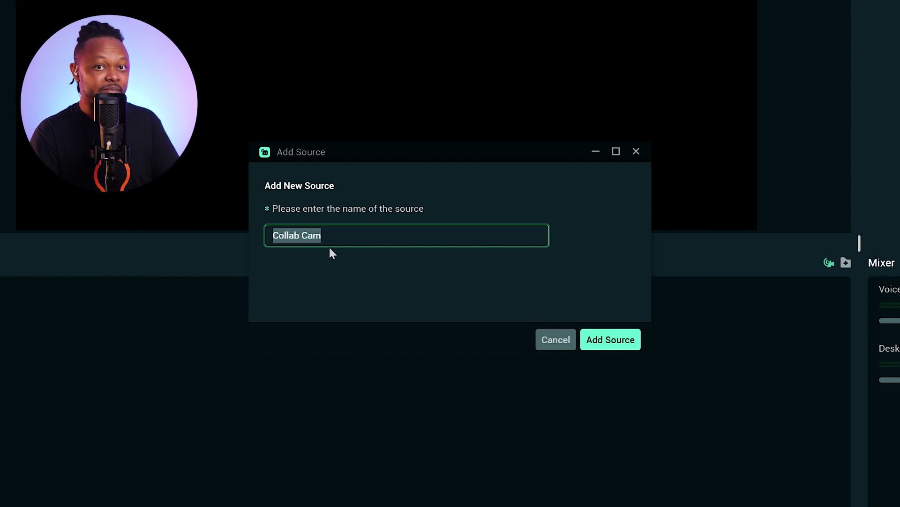
# Add the Collab Cam source and copy its guest invite link.
pyautogui.click(625, 345)
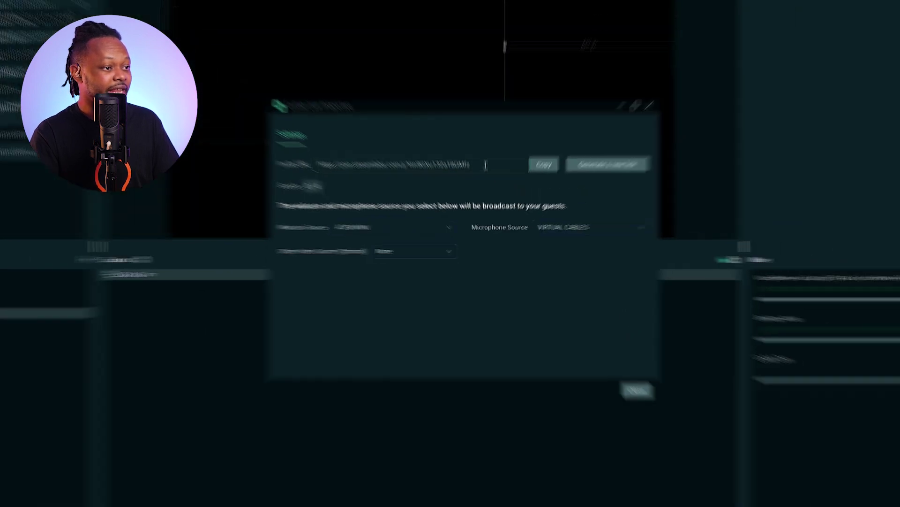
pyautogui.moveTo(459, 123); pyautogui.dragTo(368, 121)
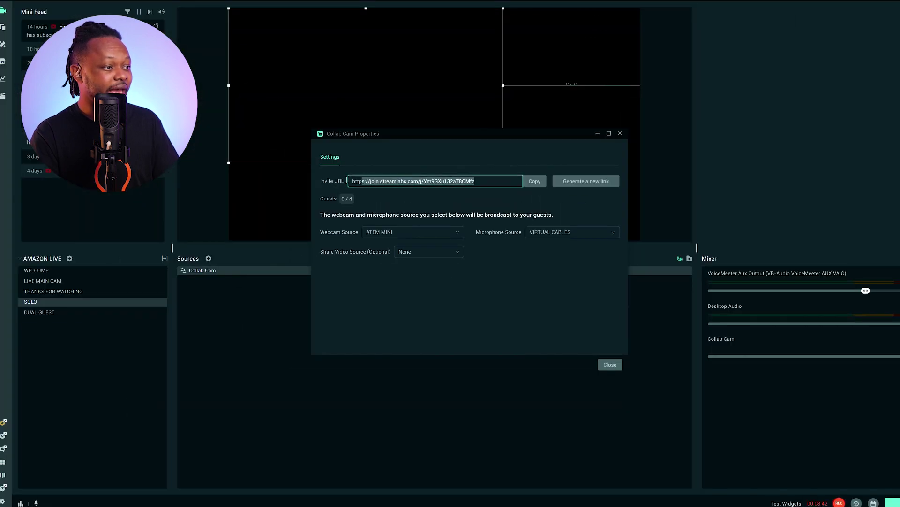
pyautogui.click(533, 183)
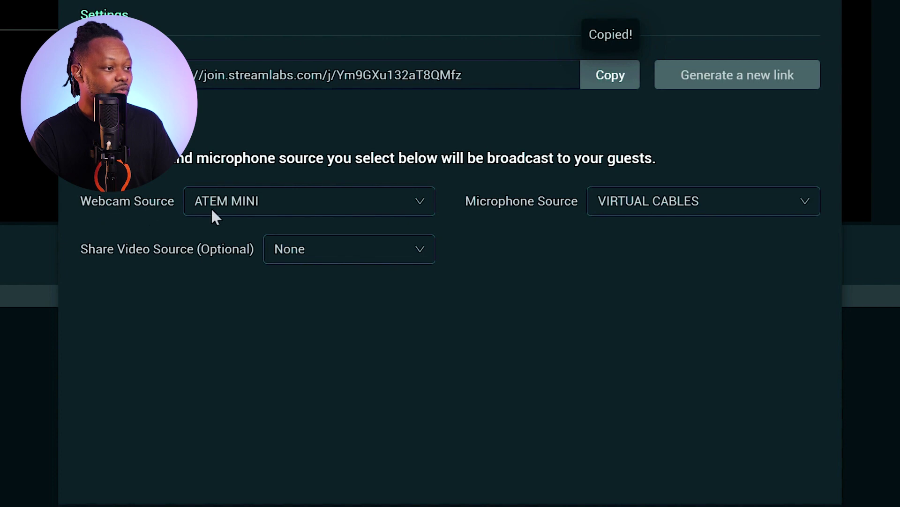
# Keep ATEM MINI webcam, VIRTUAL CABLES microphone and no shared video source, then close.
pyautogui.click(284, 215)
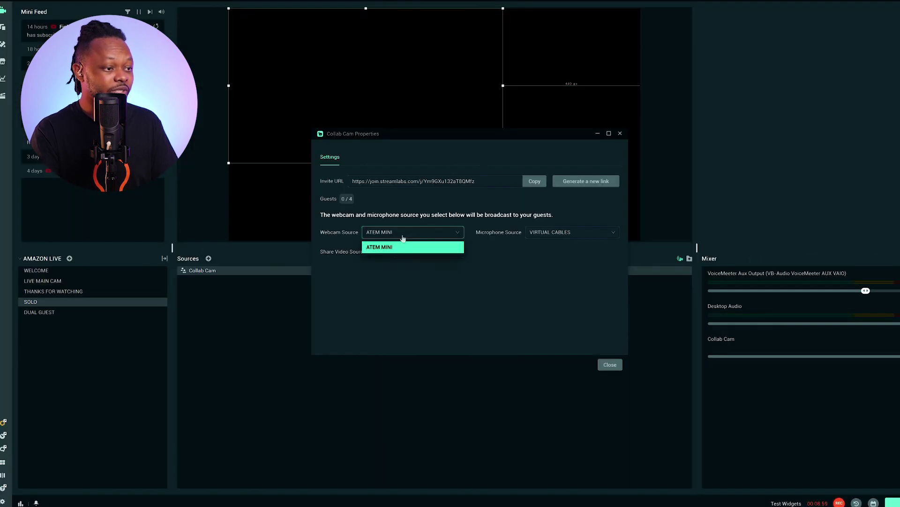
pyautogui.click(402, 246)
pyautogui.click(551, 235)
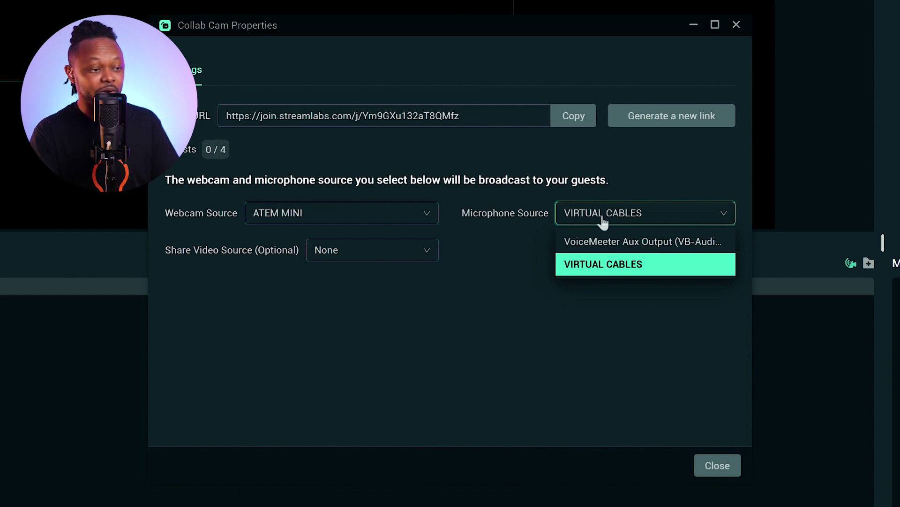
pyautogui.click(603, 220)
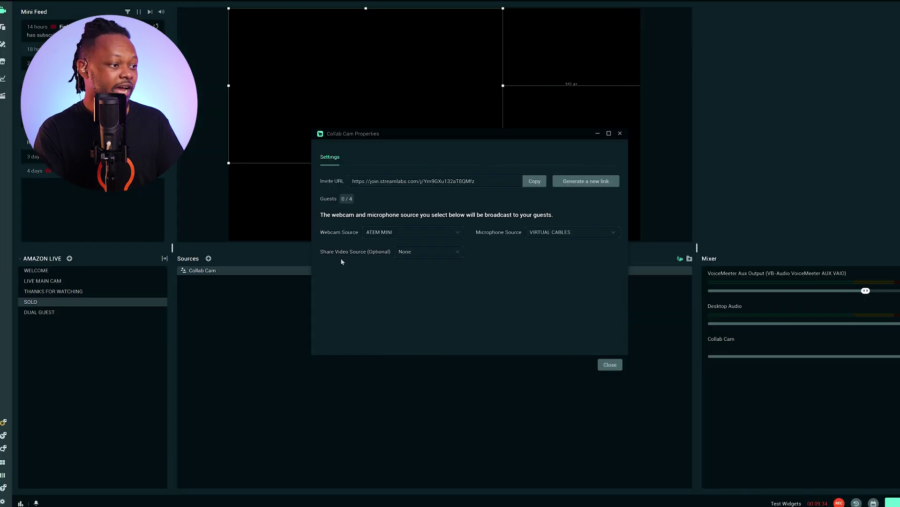
pyautogui.click(422, 257)
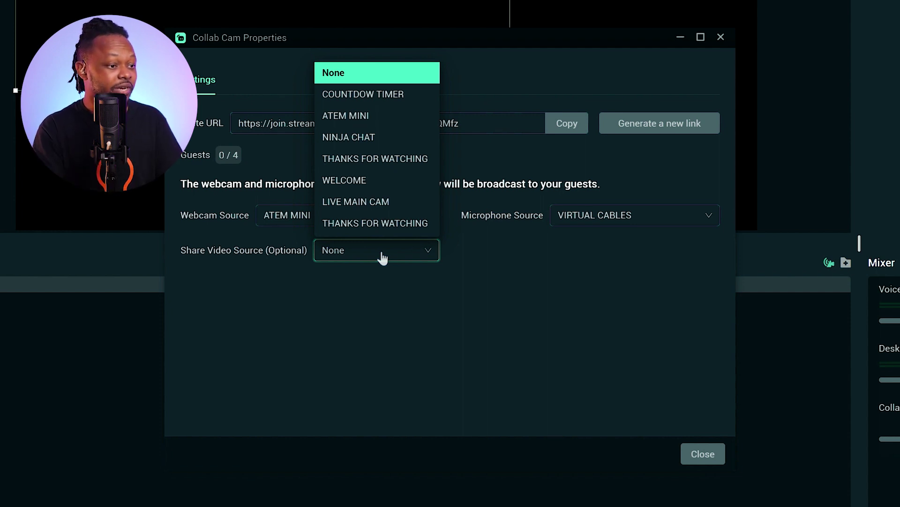
pyautogui.click(449, 284)
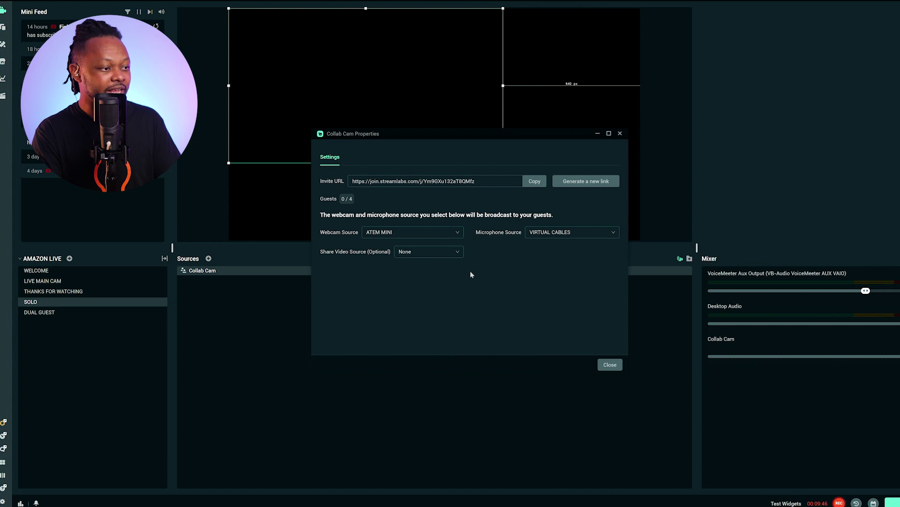
pyautogui.click(610, 365)
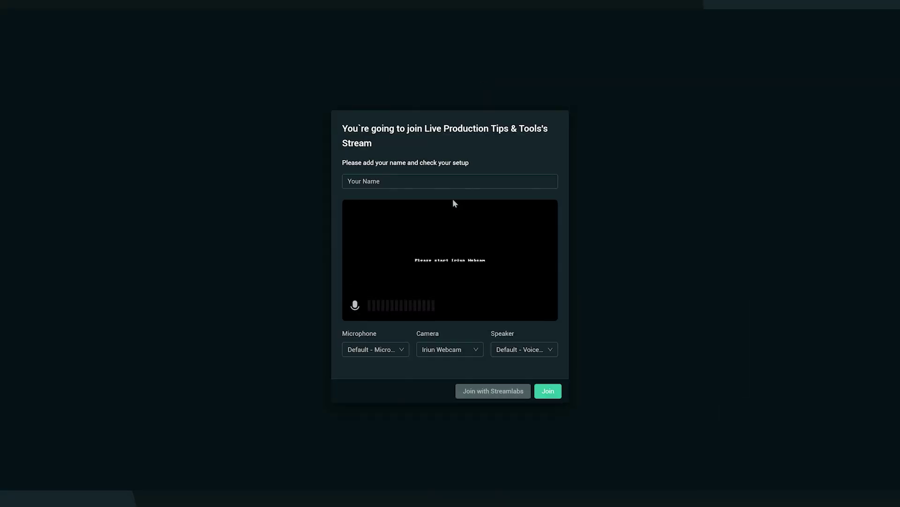
pyautogui.click(364, 187)
# On the join page, enter the guest's display name and select the USB Video camera.
pyautogui.write('Sam Guest')
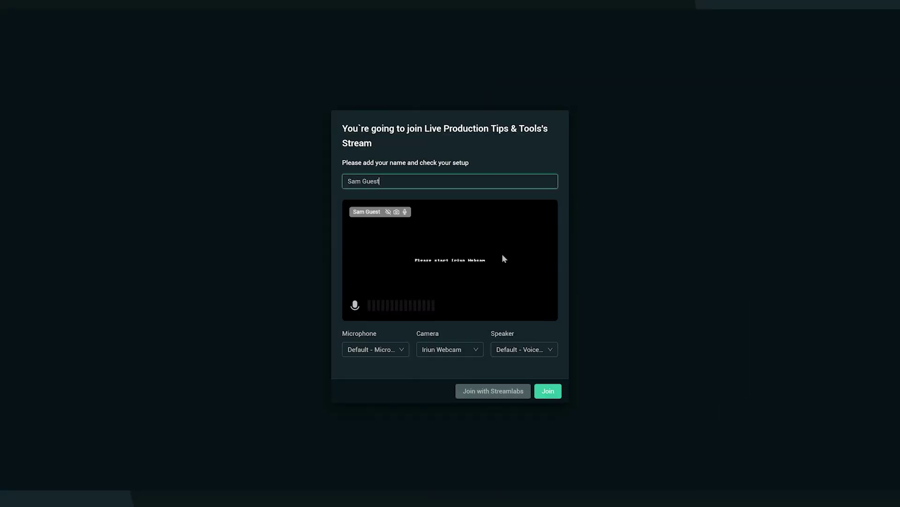
pyautogui.click(403, 348)
pyautogui.click(458, 351)
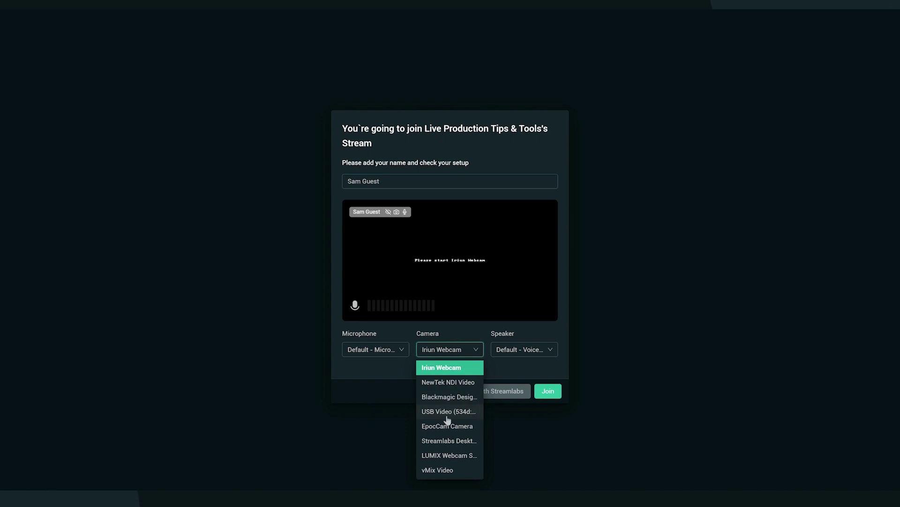
pyautogui.click(440, 412)
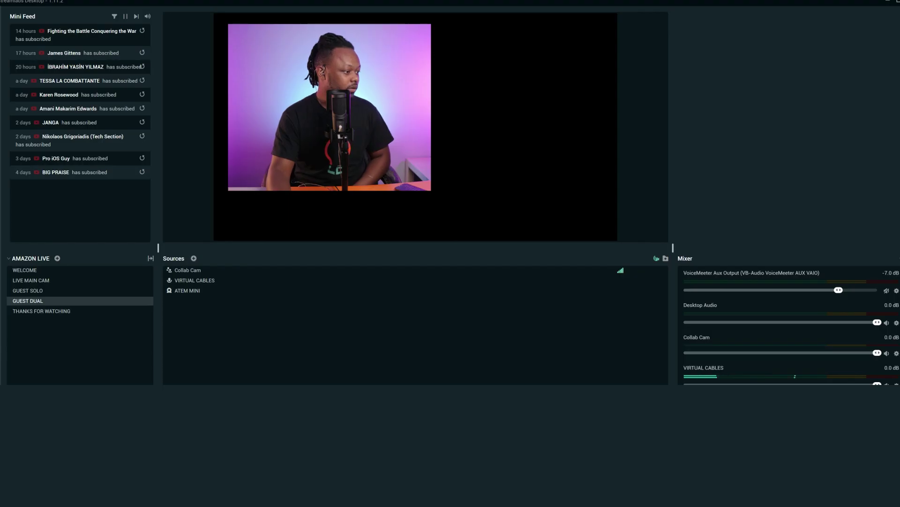
# In GUEST SOLO, show the newly joined guest and open the Assign to Source choices.
pyautogui.click(54, 290)
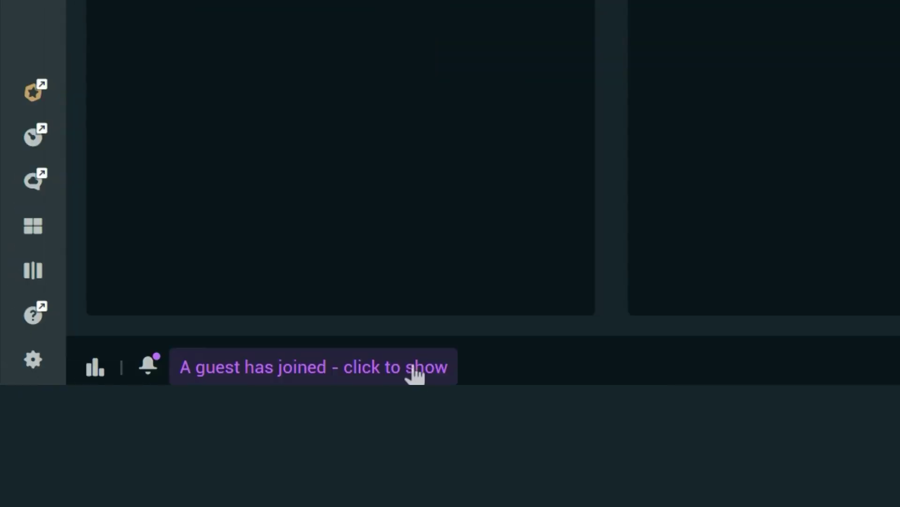
pyautogui.click(416, 365)
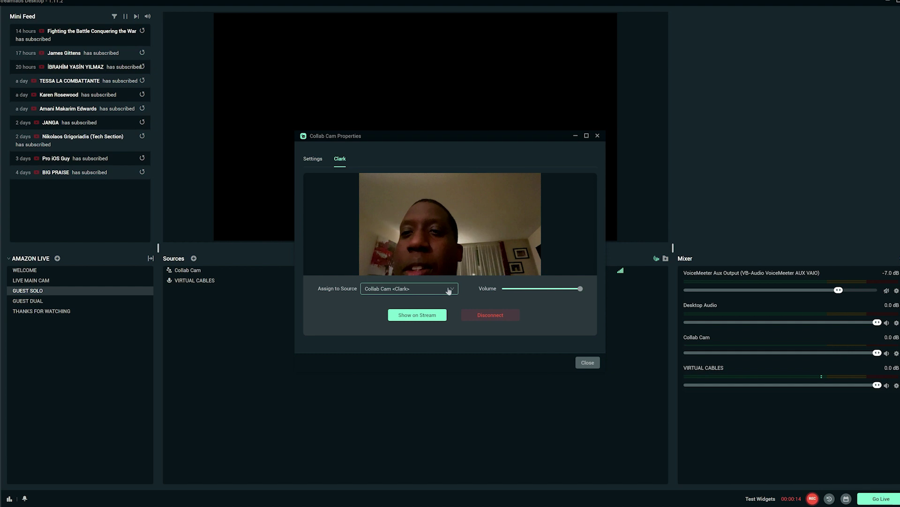
pyautogui.click(442, 291)
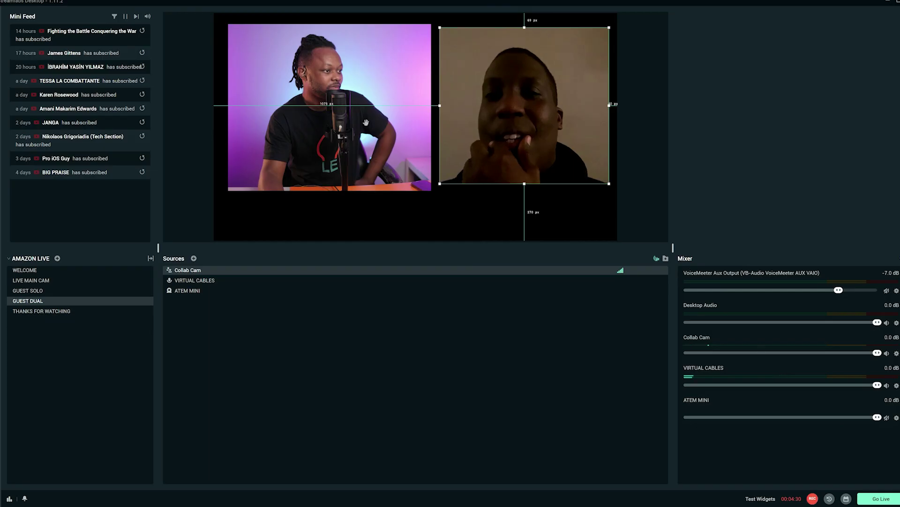
# Resize the ATEM MINI host camera and move the Collab Cam guest feed beside it.
pyautogui.click(413, 121)
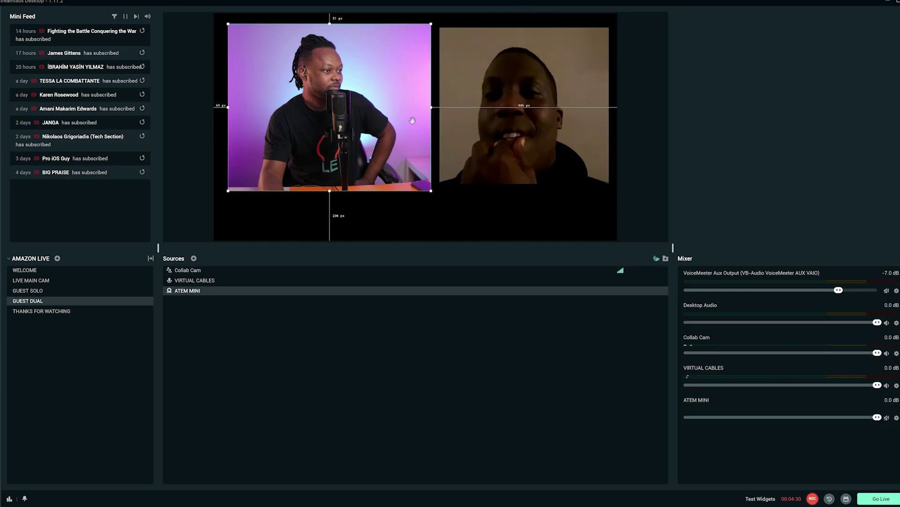
pyautogui.moveTo(432, 107); pyautogui.dragTo(415, 112)
pyautogui.moveTo(539, 85); pyautogui.dragTo(493, 106)
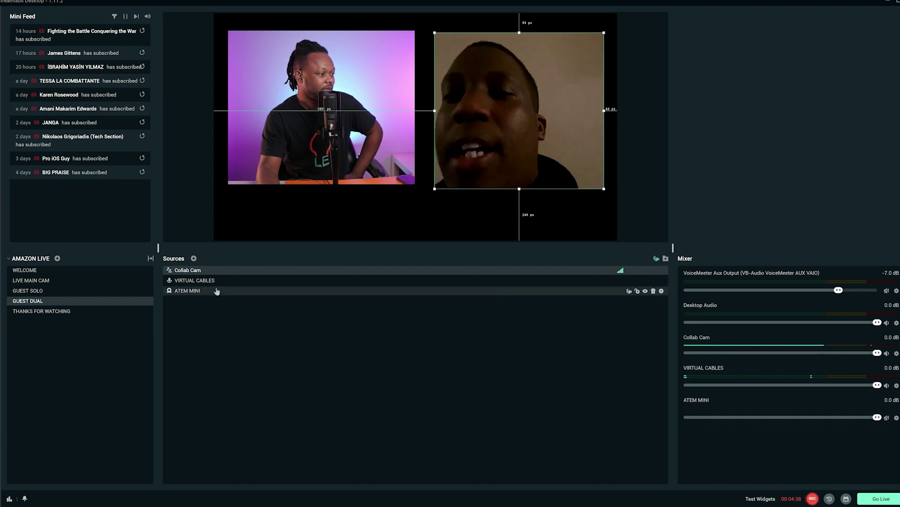
pyautogui.click(193, 258)
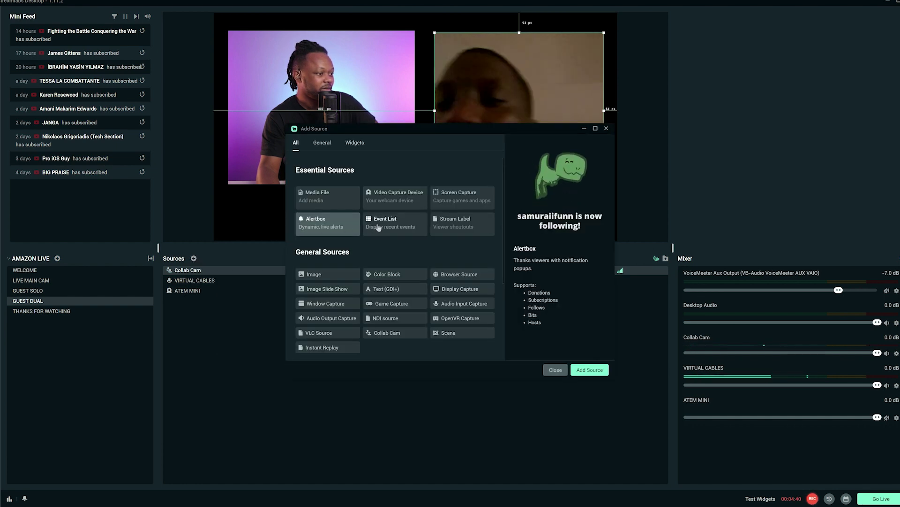
# Add a new Image source using the SAM / GUEST overlay PNG.
pyautogui.click(335, 277)
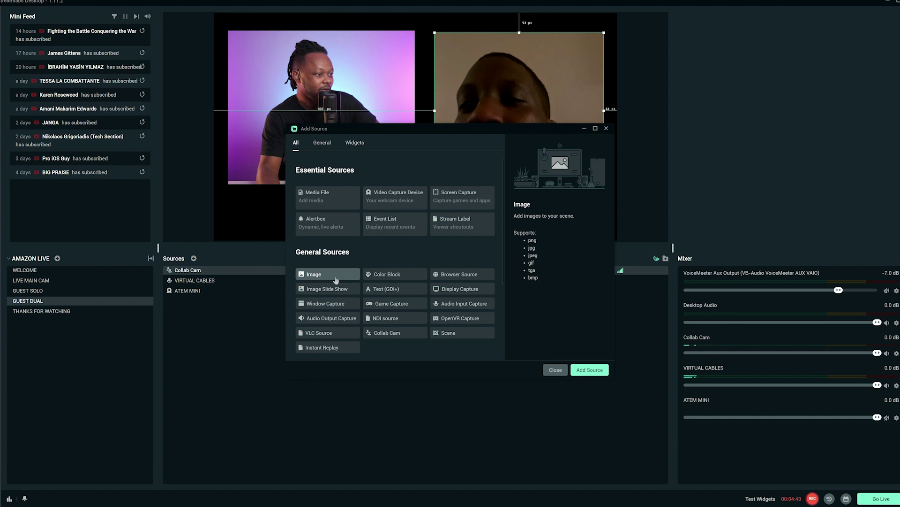
pyautogui.click(590, 371)
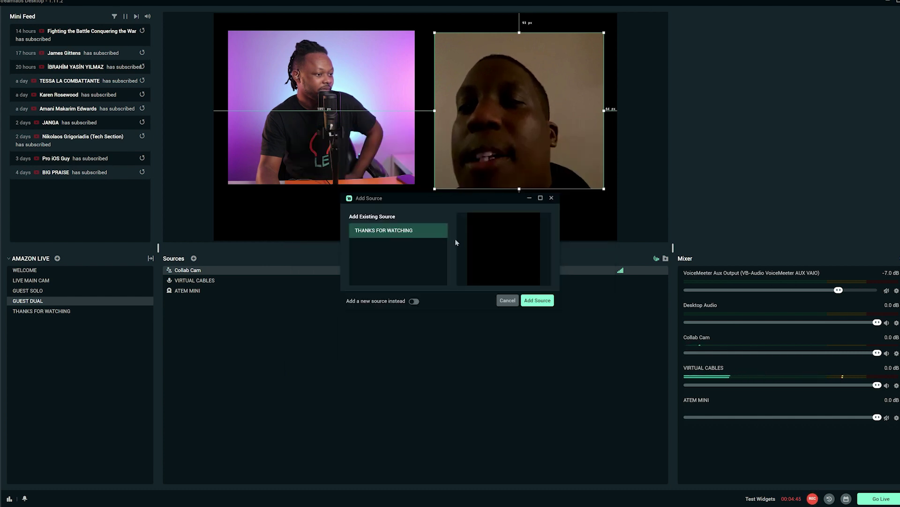
pyautogui.click(412, 301)
pyautogui.click(538, 300)
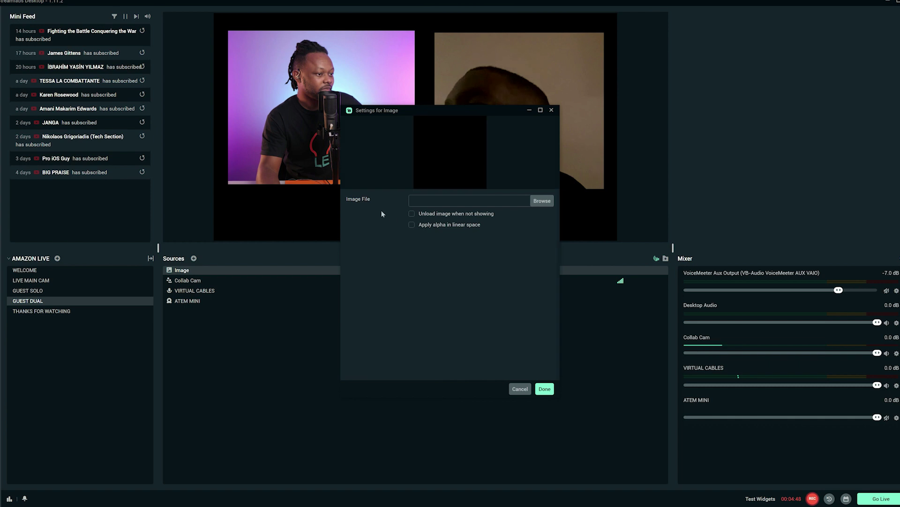
pyautogui.click(491, 196)
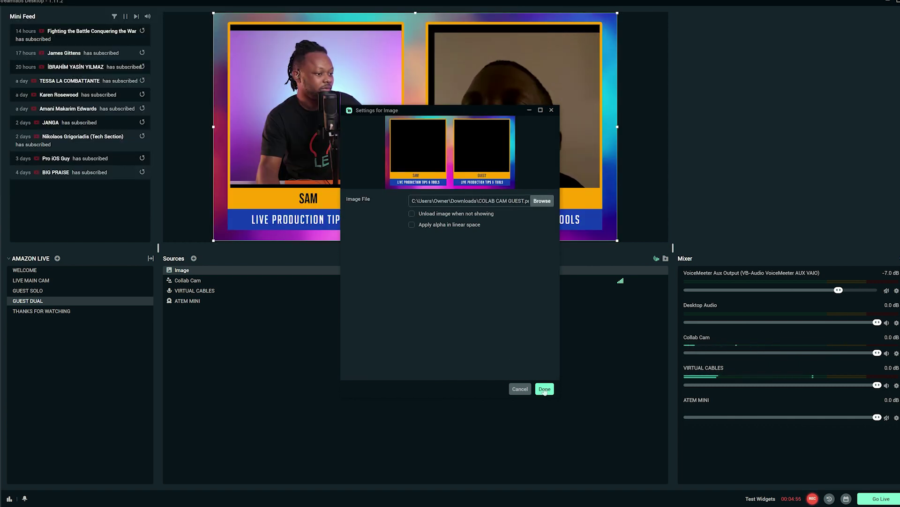
pyautogui.click(545, 389)
pyautogui.click(513, 97)
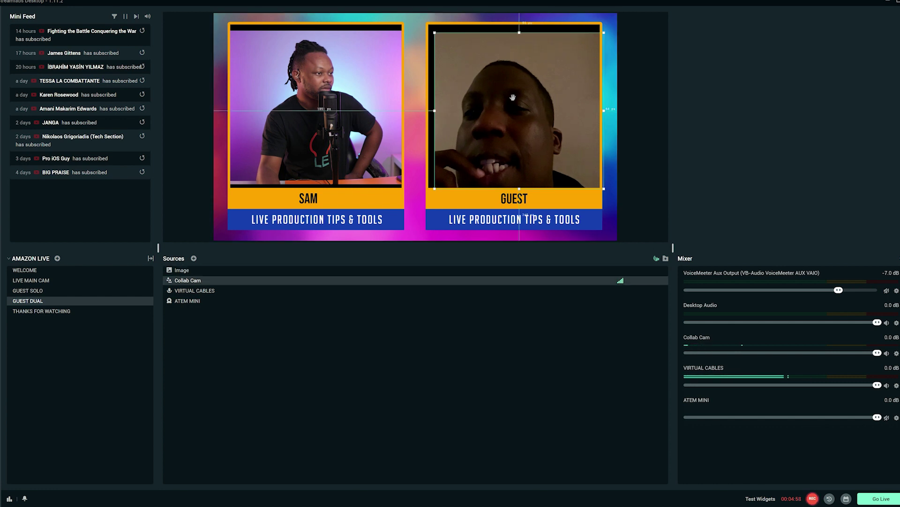
# Stretch the host camera's top and bottom edges to fill the overlay's SAM window.
pyautogui.click(413, 230)
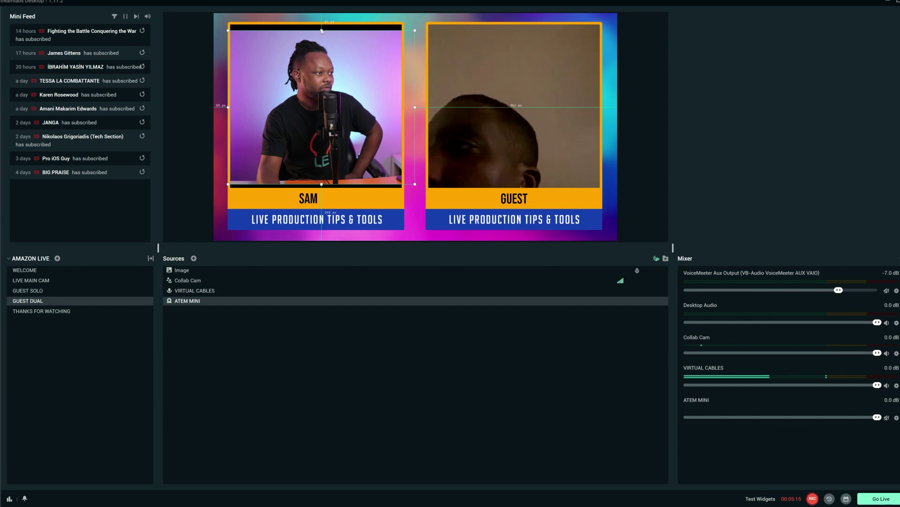
pyautogui.moveTo(322, 31); pyautogui.dragTo(323, 23)
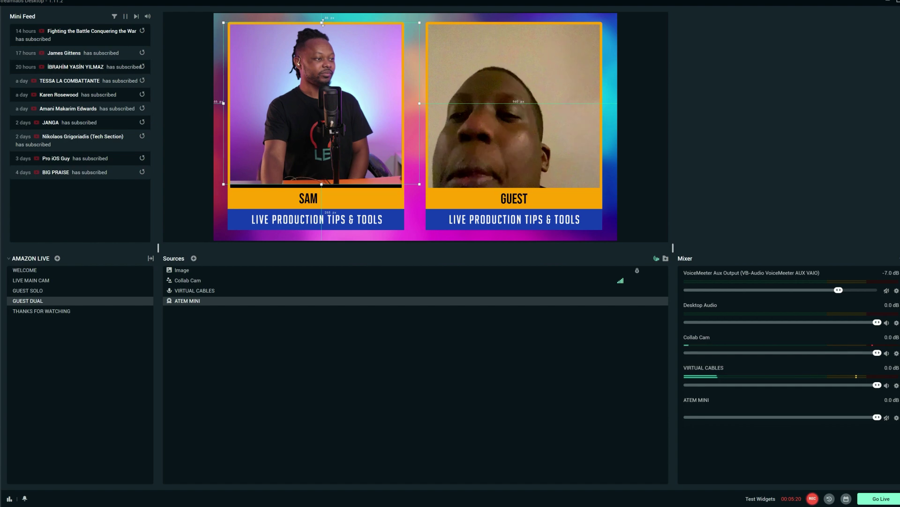
pyautogui.moveTo(322, 184); pyautogui.dragTo(322, 191)
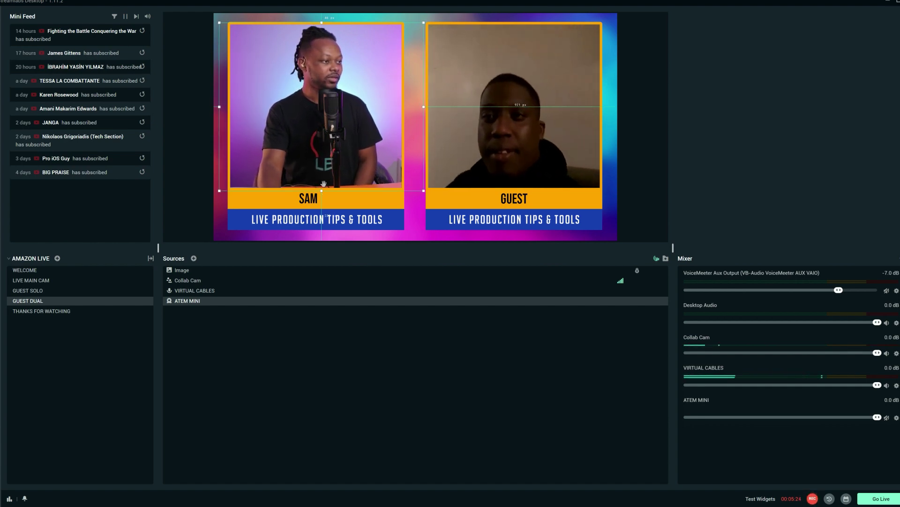